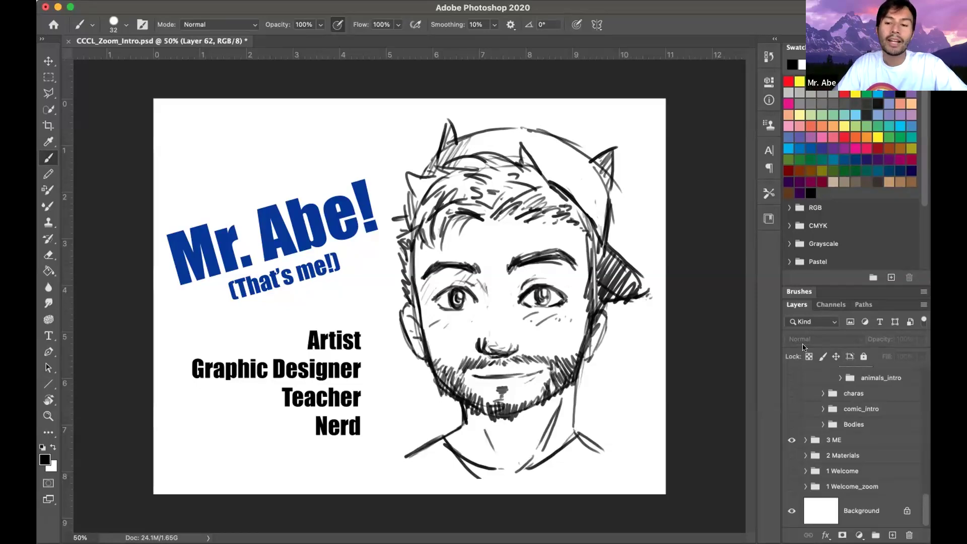
Hide the 3 ME group, and display the animals_intro group before hiding it again.
left_click(791, 439)
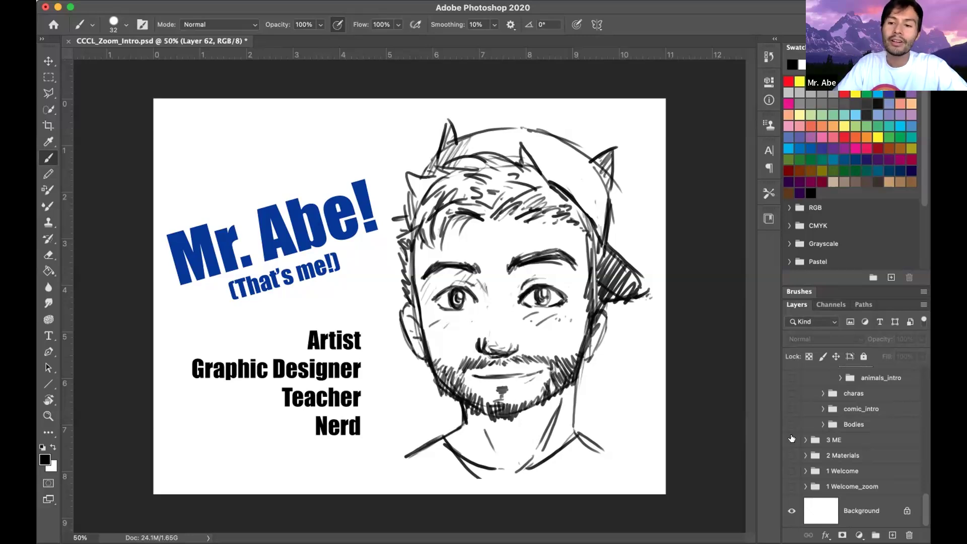
left_click(792, 439)
scroll(831, 435, "up", 3)
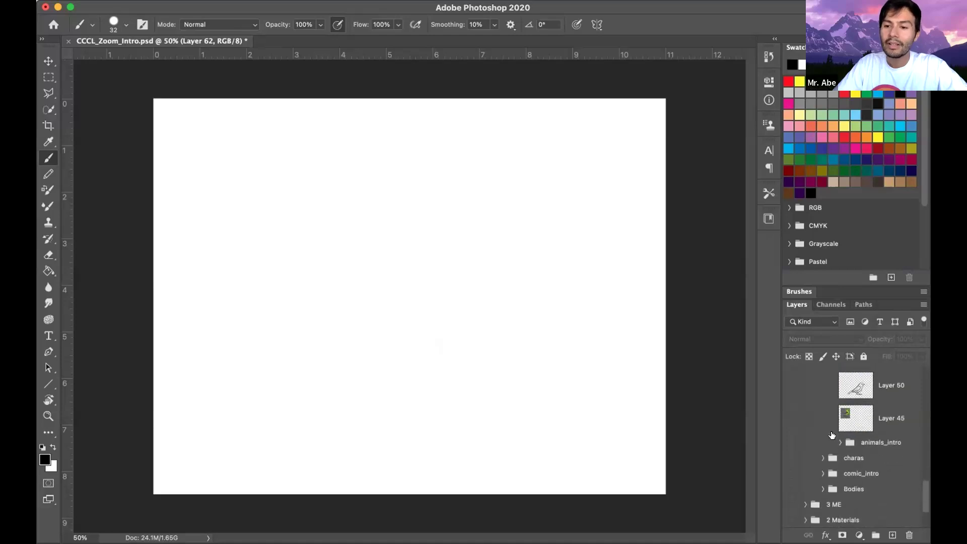
left_click(789, 443)
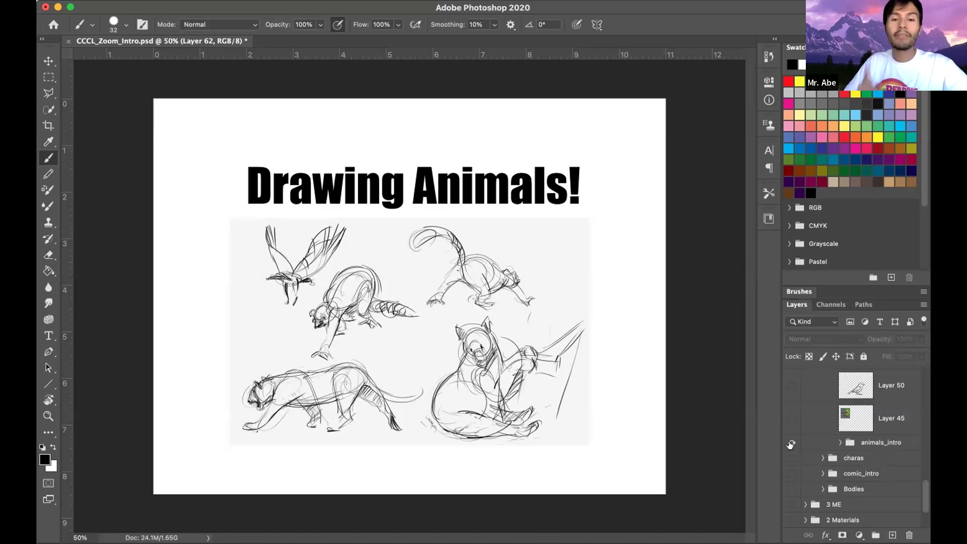
left_click(790, 444)
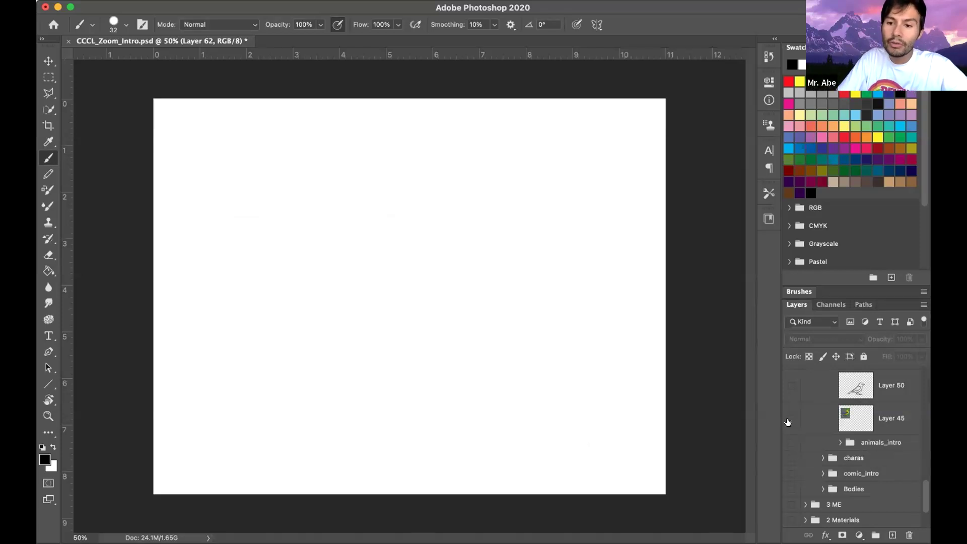
Display the horse photo on Layer 48 in the ANIMALS group and hide it again.
scroll(788, 422, "up", 2)
scroll(789, 422, "up", 5)
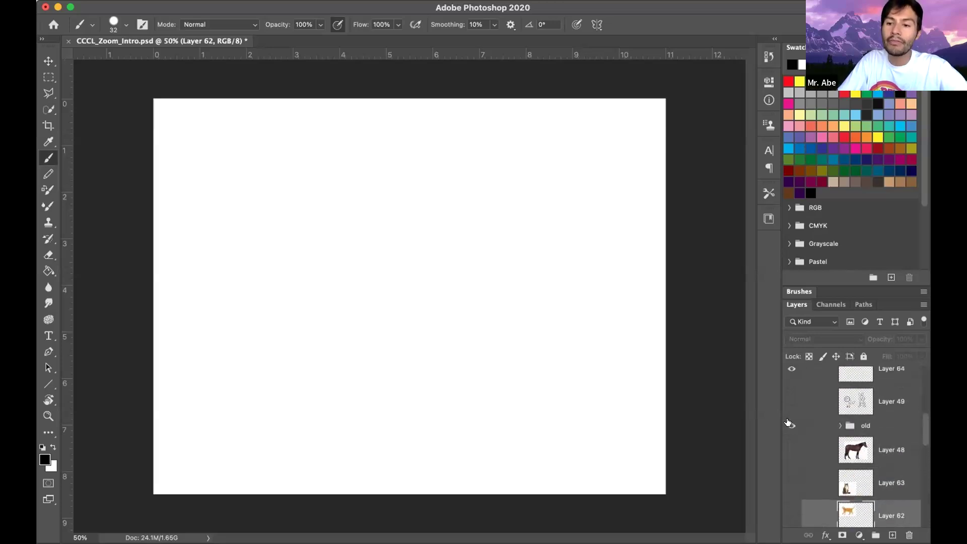
scroll(789, 422, "up", 1)
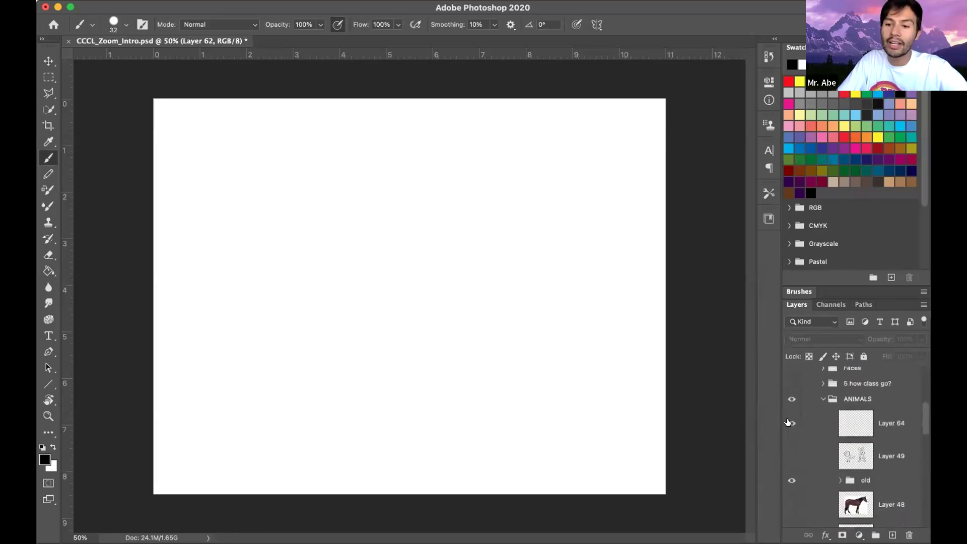
left_click(790, 505)
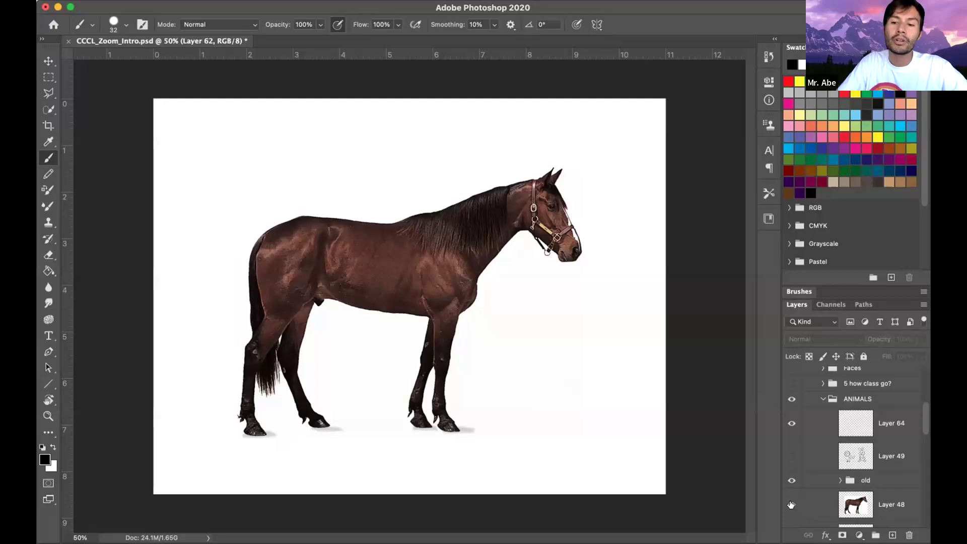
left_click(791, 504)
On Layer 64 in full-screen view, handwrite the labels Bird, bunny and cat in a row along the page's upper edge.
left_click(856, 424)
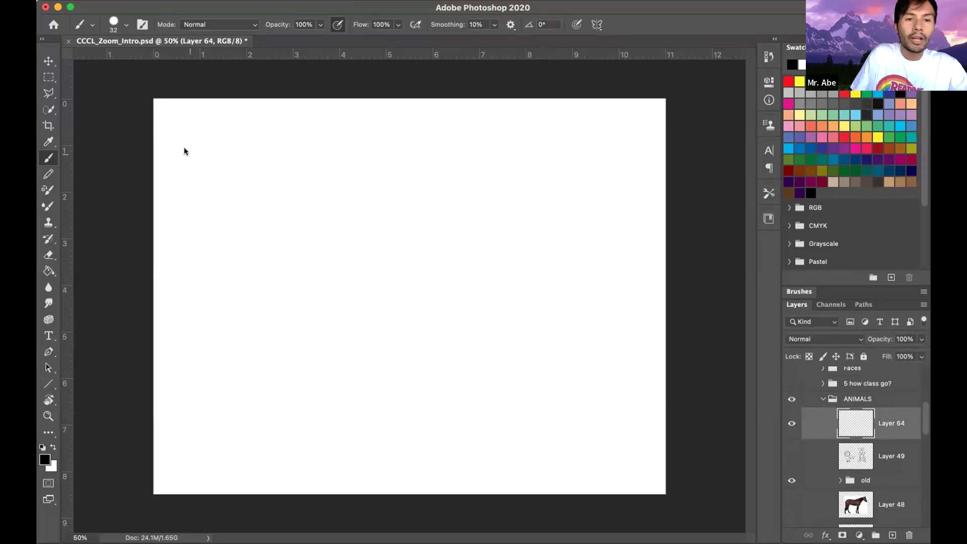
key("f")
key("f")
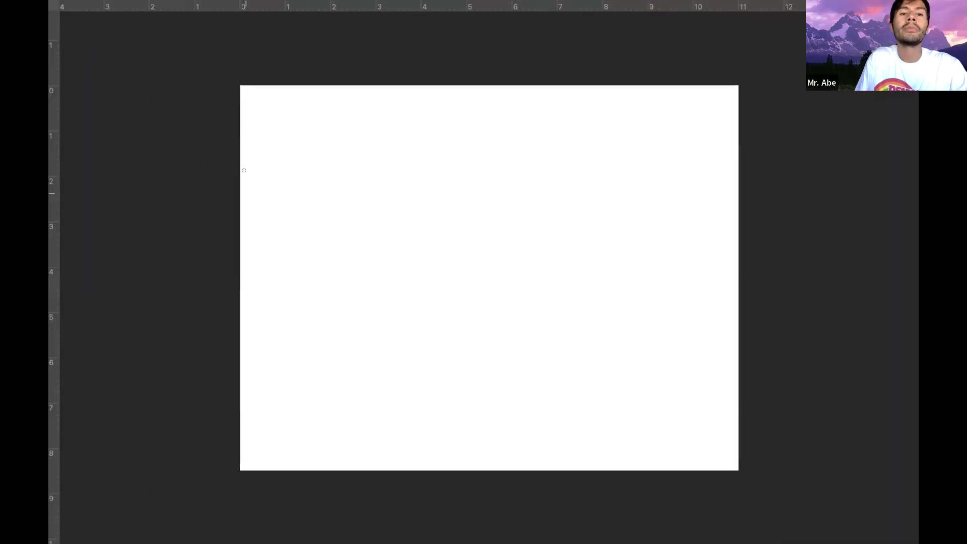
mouse_move(262, 101)
left_mouse_down()
mouse_move(273, 132)
mouse_move(265, 114)
left_mouse_up()
mouse_move(284, 113)
left_mouse_down()
mouse_move(294, 130)
mouse_move(306, 113)
left_mouse_up()
left_click_drag(315, 115, 322, 131)
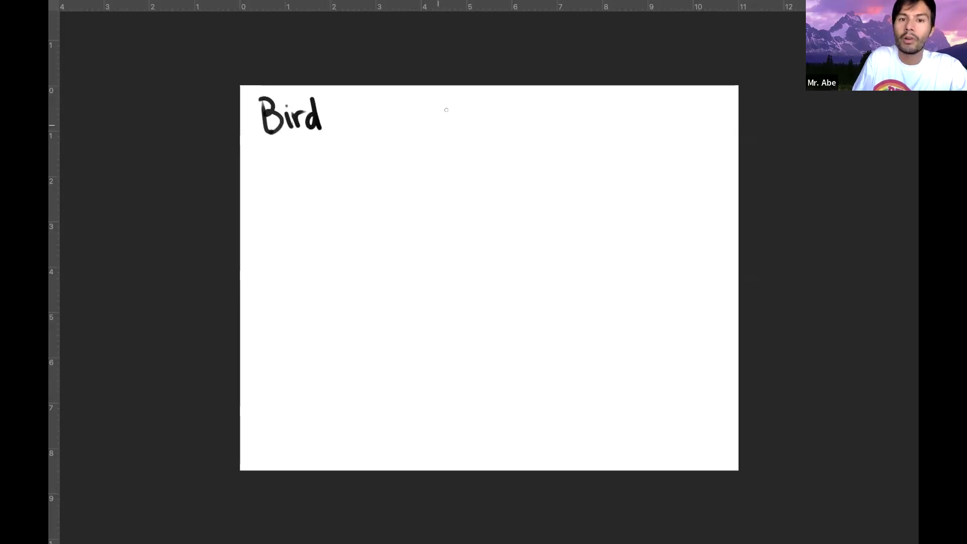
mouse_move(421, 104)
left_mouse_down()
mouse_move(427, 130)
mouse_move(456, 123)
mouse_move(460, 110)
mouse_move(477, 147)
left_mouse_up()
mouse_move(613, 113)
left_mouse_down()
mouse_move(608, 130)
mouse_move(630, 117)
mouse_move(633, 128)
left_mouse_up()
left_click_drag(650, 99, 650, 130)
left_click_drag(636, 113, 667, 109)
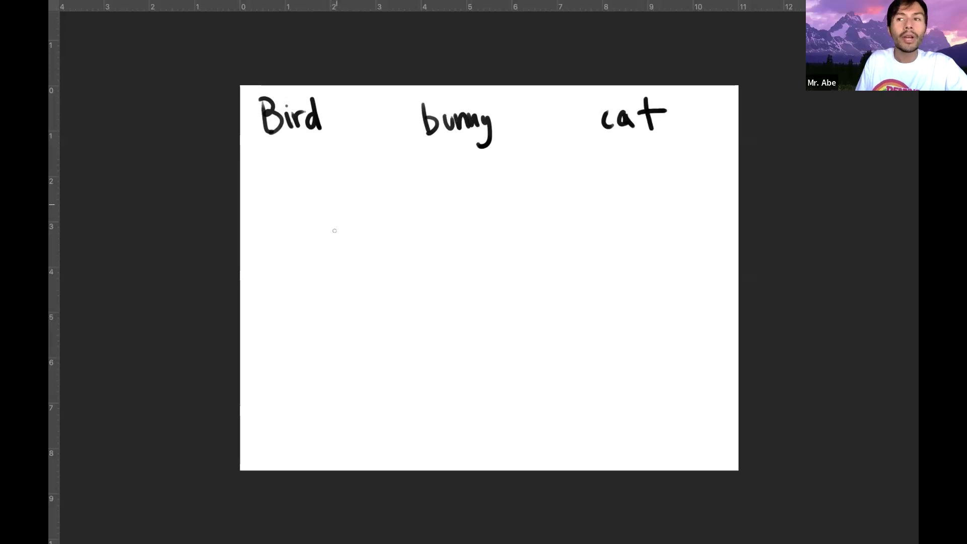
Draw a simple cartoon bird below the Bird label with round head and body, beak, spread wings, triangular tail and stick legs.
mouse_move(329, 214)
left_mouse_down()
mouse_move(295, 250)
mouse_move(328, 265)
mouse_move(346, 231)
mouse_move(321, 216)
mouse_move(335, 234)
mouse_move(304, 247)
mouse_move(323, 250)
mouse_move(295, 294)
mouse_move(318, 313)
mouse_move(353, 305)
mouse_move(353, 272)
mouse_move(361, 282)
mouse_move(256, 244)
mouse_move(274, 283)
mouse_move(292, 292)
left_mouse_up()
mouse_move(345, 261)
left_mouse_down()
mouse_move(379, 231)
mouse_move(377, 276)
mouse_move(361, 288)
mouse_move(391, 307)
mouse_move(373, 330)
mouse_move(359, 304)
mouse_move(319, 348)
left_mouse_up()
mouse_move(344, 312)
left_mouse_down()
mouse_move(342, 348)
mouse_move(353, 352)
mouse_move(301, 351)
left_mouse_up()
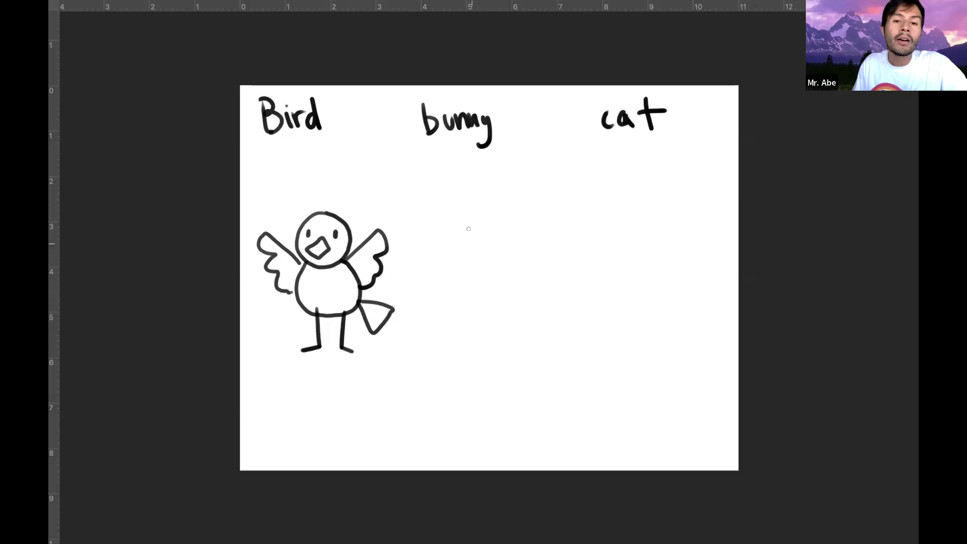
Draw a cartoon bunny below the bunny label with long ears, a face with muzzle, rounded body, small arms, big feet and a fluffy tail.
mouse_move(478, 229)
left_mouse_down()
mouse_move(443, 288)
mouse_move(512, 292)
mouse_move(523, 251)
mouse_move(471, 229)
mouse_move(453, 174)
mouse_move(443, 206)
mouse_move(459, 229)
mouse_move(529, 207)
mouse_move(460, 265)
mouse_move(492, 256)
mouse_move(494, 270)
left_mouse_up()
left_click(462, 252)
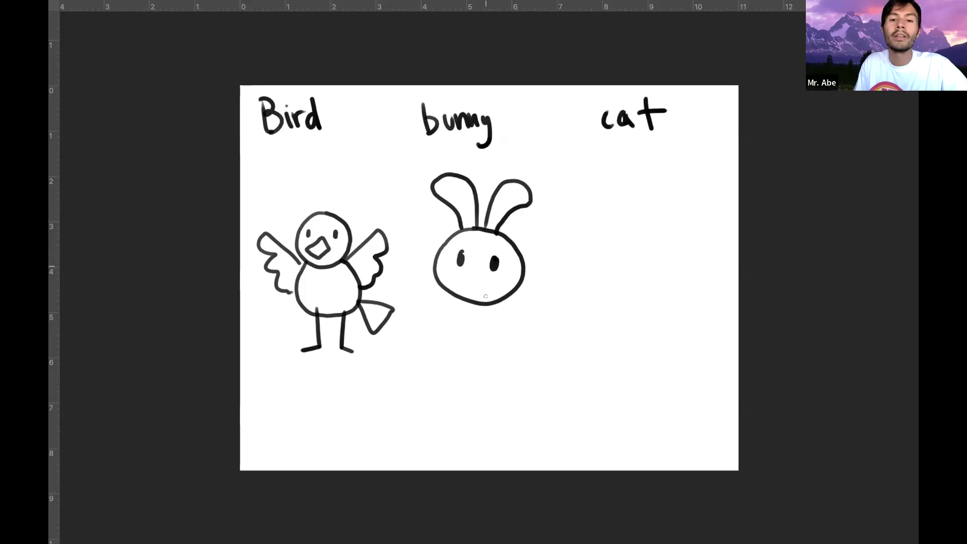
mouse_move(491, 303)
left_mouse_down()
mouse_move(488, 286)
mouse_move(456, 284)
mouse_move(469, 302)
mouse_move(475, 276)
mouse_move(466, 290)
mouse_move(483, 288)
mouse_move(436, 353)
mouse_move(500, 367)
mouse_move(499, 291)
left_mouse_up()
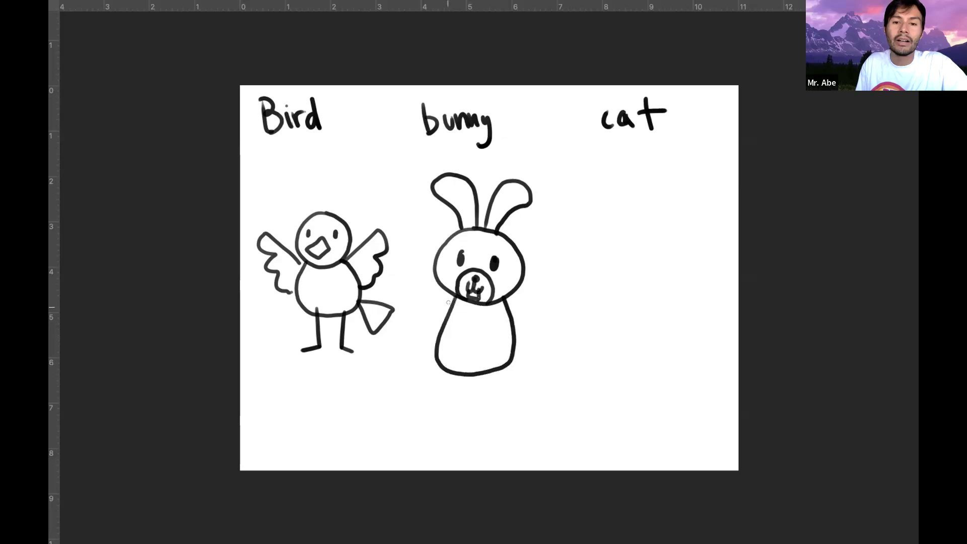
left_click_drag(450, 302, 443, 318)
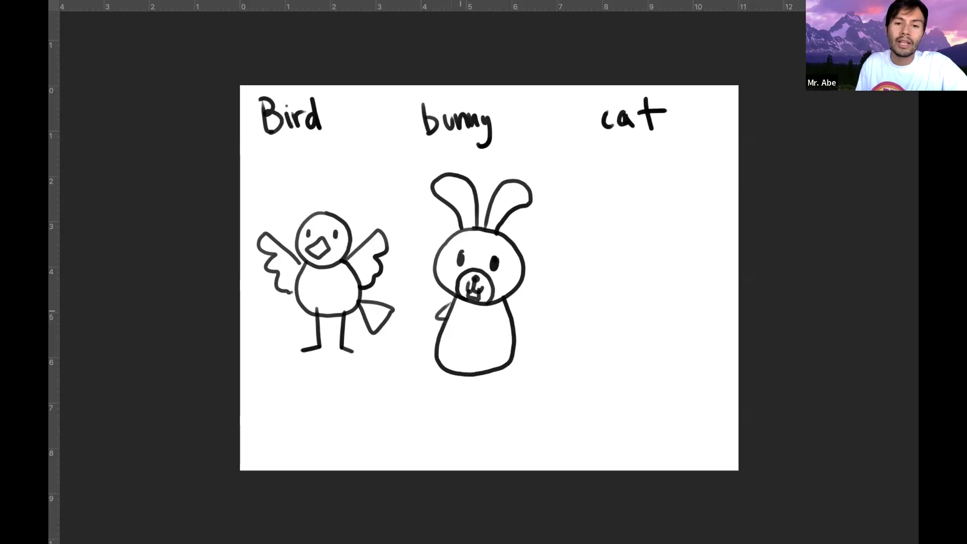
mouse_move(506, 301)
left_mouse_down()
mouse_move(529, 330)
mouse_move(514, 326)
left_mouse_up()
mouse_move(432, 359)
left_mouse_down()
mouse_move(436, 388)
mouse_move(464, 376)
mouse_move(542, 389)
mouse_move(513, 360)
left_mouse_up()
mouse_move(437, 332)
left_mouse_down()
mouse_move(414, 335)
mouse_move(425, 360)
mouse_move(434, 355)
left_mouse_up()
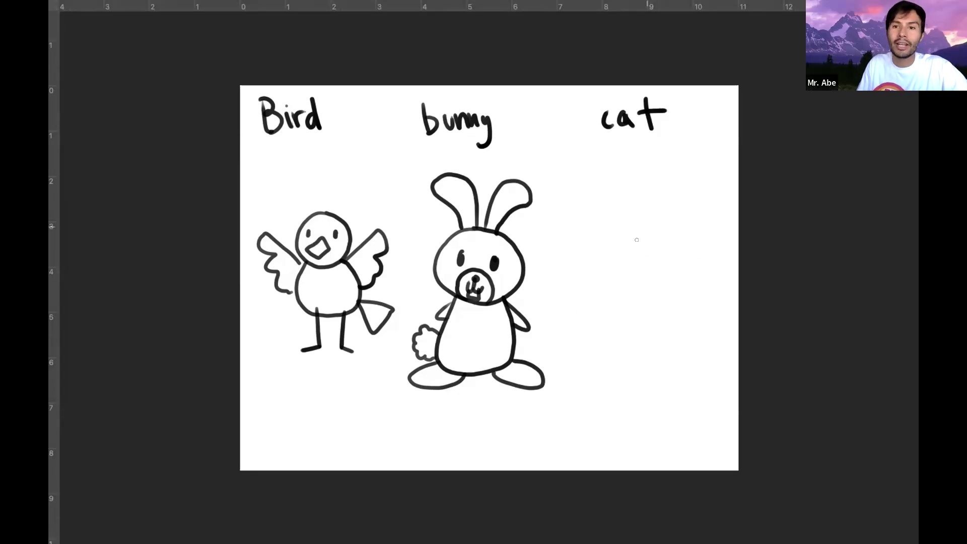
Draw the cat's round head with pointed ears and its seated body with two front legs below the cat label.
mouse_move(658, 202)
left_mouse_down()
mouse_move(630, 195)
mouse_move(591, 247)
mouse_move(644, 270)
mouse_move(673, 248)
mouse_move(655, 200)
left_mouse_up()
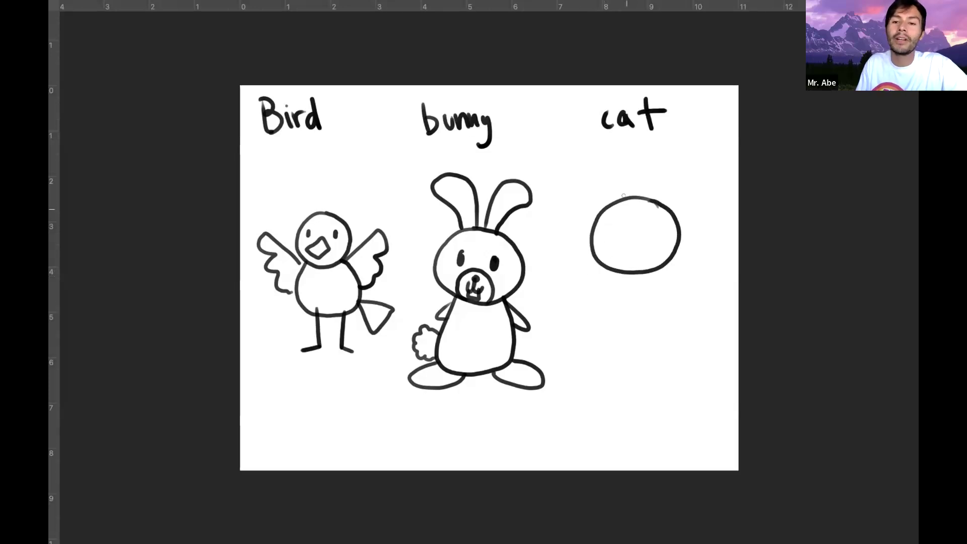
mouse_move(620, 197)
left_mouse_down()
mouse_move(598, 201)
mouse_move(594, 221)
left_mouse_up()
mouse_move(653, 206)
left_mouse_down()
mouse_move(673, 162)
mouse_move(681, 214)
left_mouse_up()
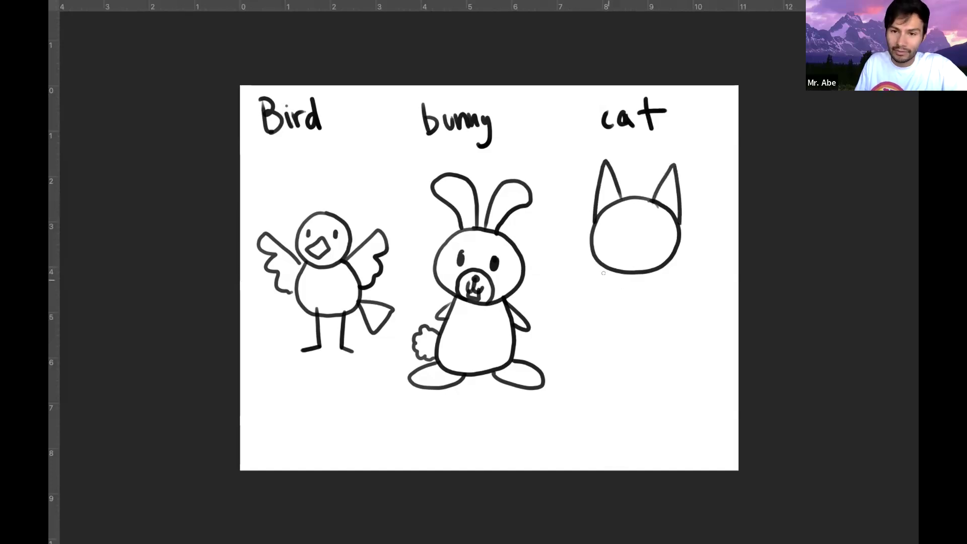
mouse_move(609, 272)
left_mouse_down()
mouse_move(593, 345)
mouse_move(597, 365)
mouse_move(624, 376)
mouse_move(673, 364)
mouse_move(683, 344)
mouse_move(673, 261)
left_mouse_up()
left_click(612, 300)
mouse_move(612, 301)
left_mouse_down()
mouse_move(641, 312)
mouse_move(653, 365)
mouse_move(663, 302)
left_mouse_up()
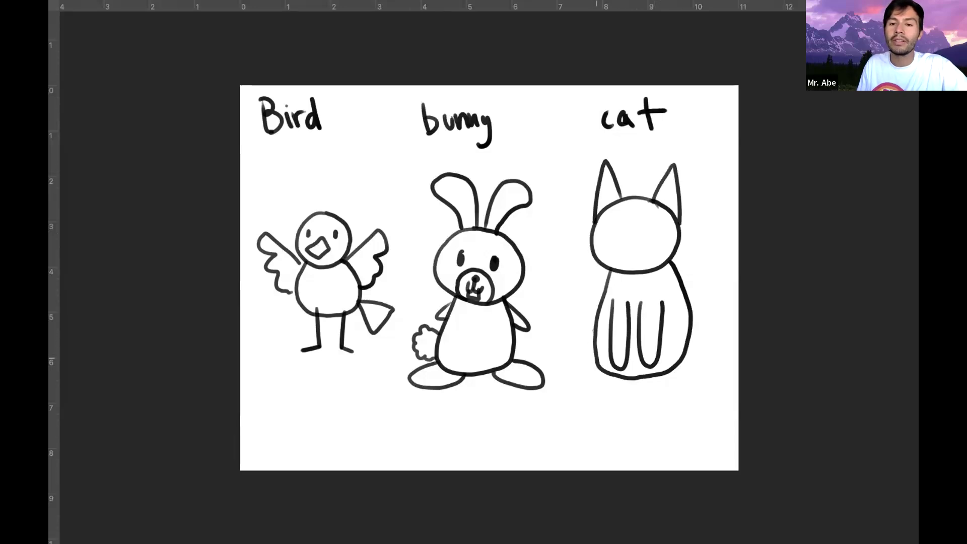
Add the cat's hind legs and feet, raised tail, and face with eyes, nose and mouth.
mouse_move(584, 325)
left_mouse_down()
mouse_move(587, 364)
mouse_move(608, 374)
left_mouse_up()
mouse_move(691, 316)
left_mouse_down()
mouse_move(683, 372)
mouse_move(699, 386)
mouse_move(673, 375)
left_mouse_up()
mouse_move(598, 307)
left_mouse_down()
mouse_move(554, 214)
mouse_move(550, 240)
mouse_move(598, 318)
left_mouse_up()
mouse_move(631, 238)
left_mouse_down()
mouse_move(601, 225)
mouse_move(605, 238)
mouse_move(665, 228)
mouse_move(625, 258)
mouse_move(640, 243)
mouse_move(635, 258)
left_mouse_up()
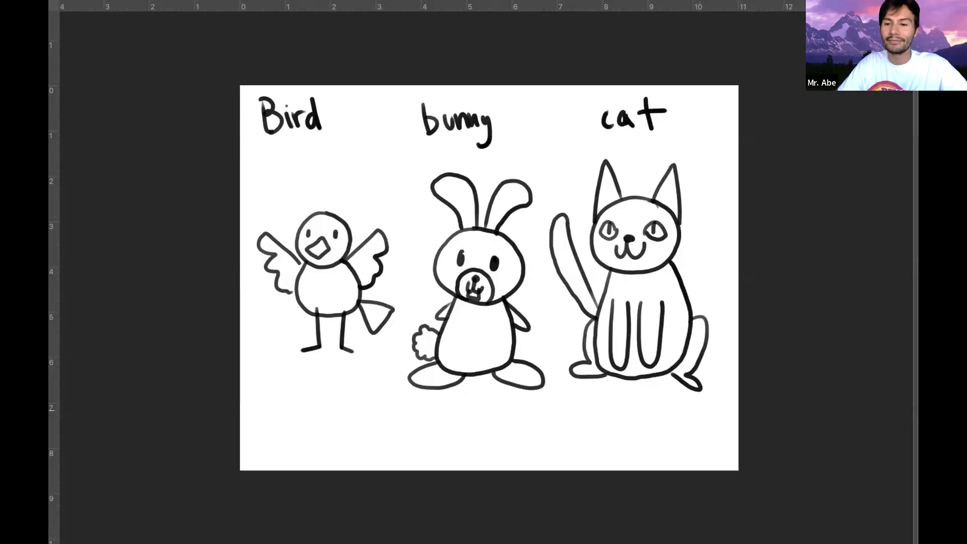
Hide the cartoon drawings on Layer 64 and show and select the yellow bird photo on Layer 45.
mouse_move(912, 394)
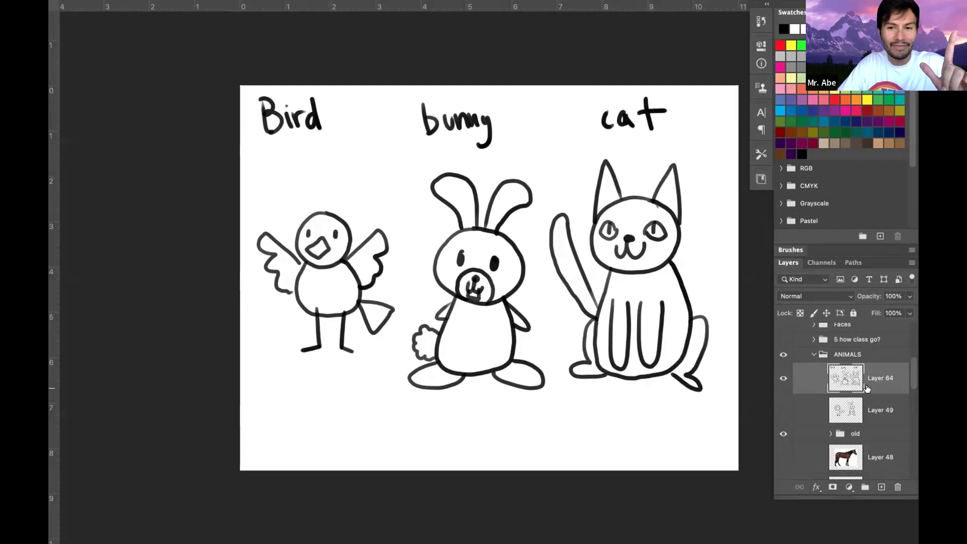
left_click(782, 378)
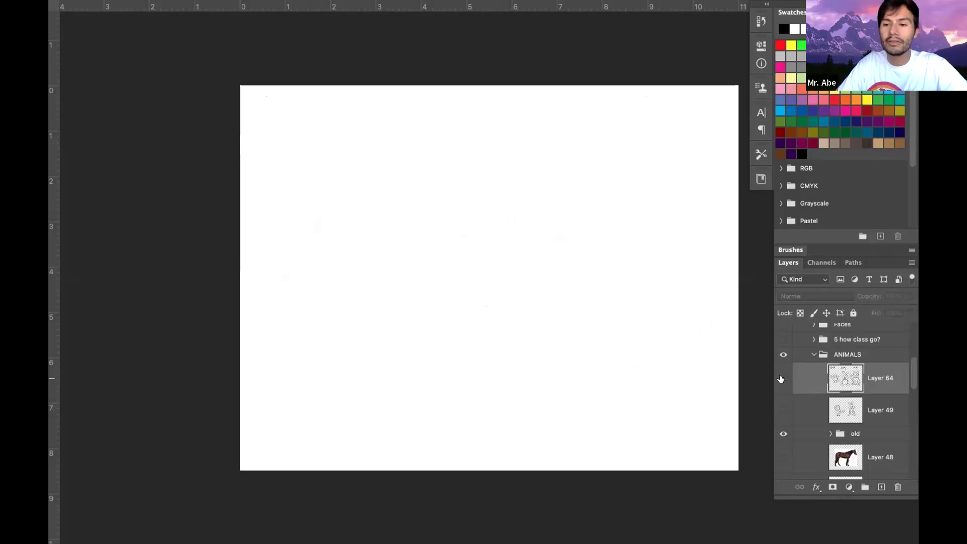
scroll(781, 378, "down", 10)
scroll(781, 379, "down", 3)
scroll(781, 379, "down", 5)
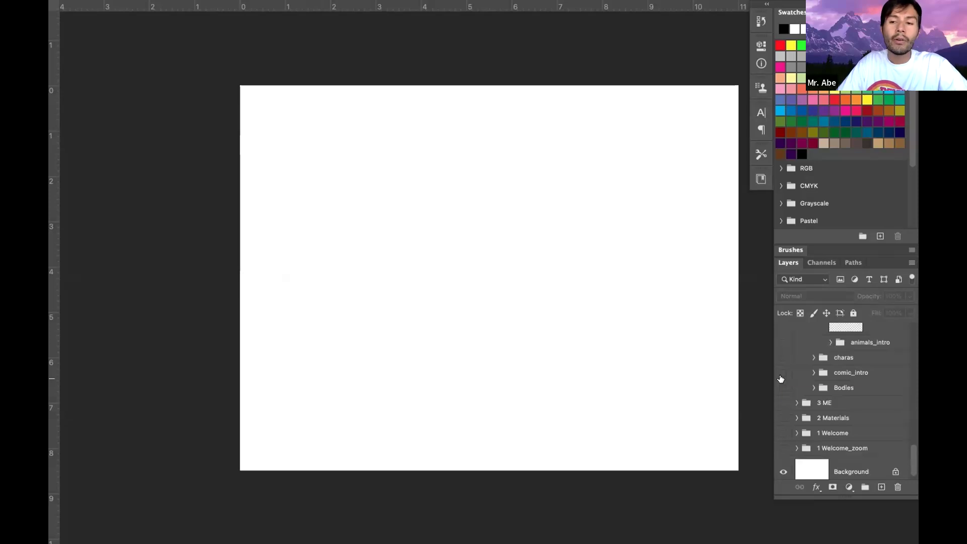
scroll(781, 378, "up", 2)
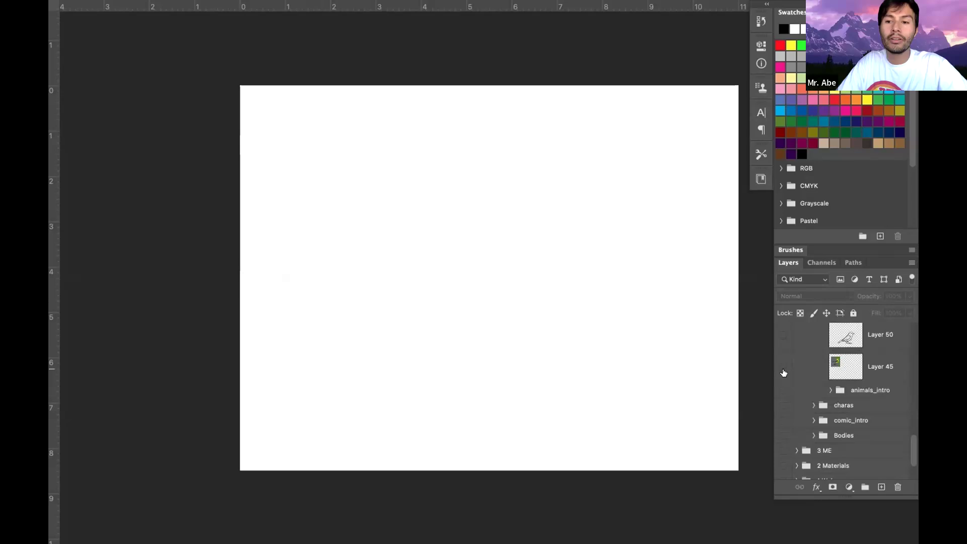
scroll(782, 372, "up", 1)
scroll(782, 371, "up", 1)
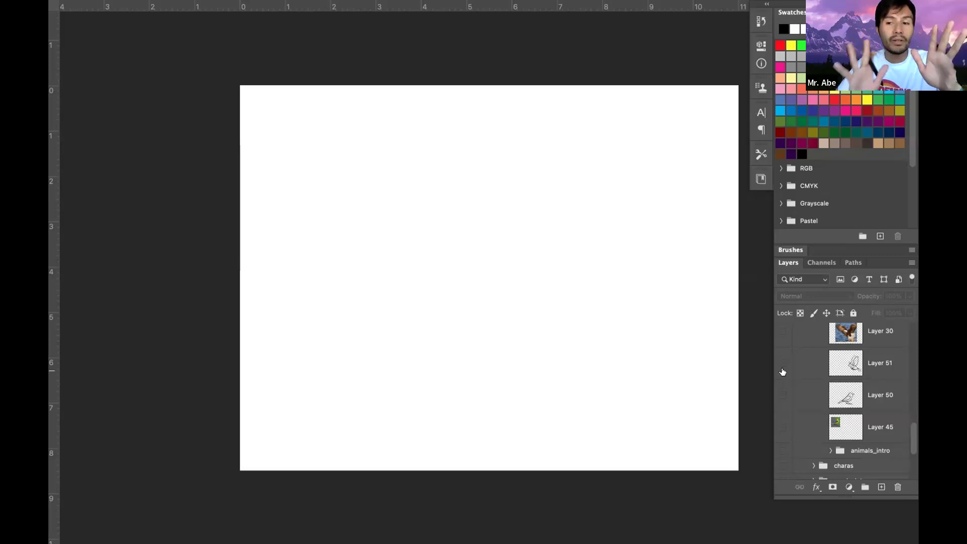
left_click(781, 427)
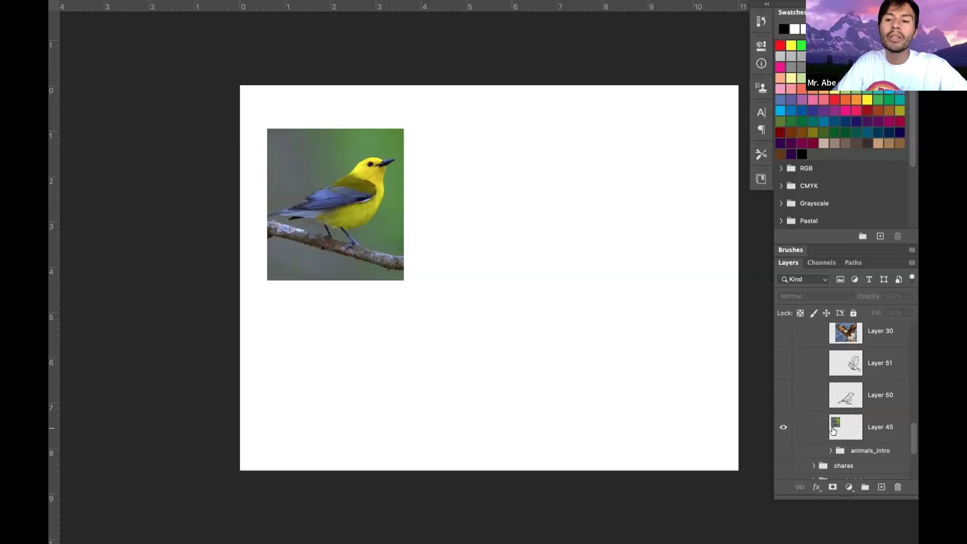
left_click(840, 429)
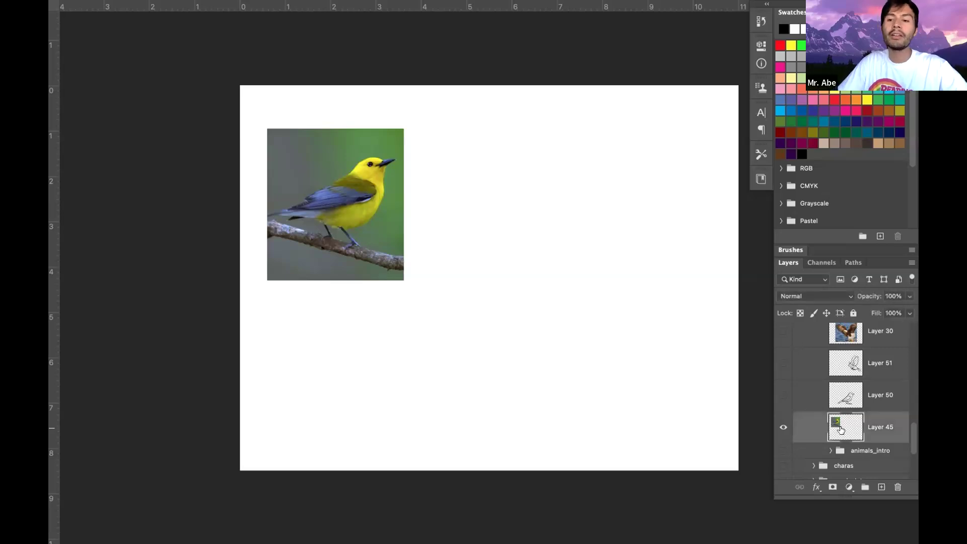
Show the bird and bunny cartoons on Layer 49, move them beside the bird photo for comparison, and hide that layer again.
scroll(840, 430, "up", 5)
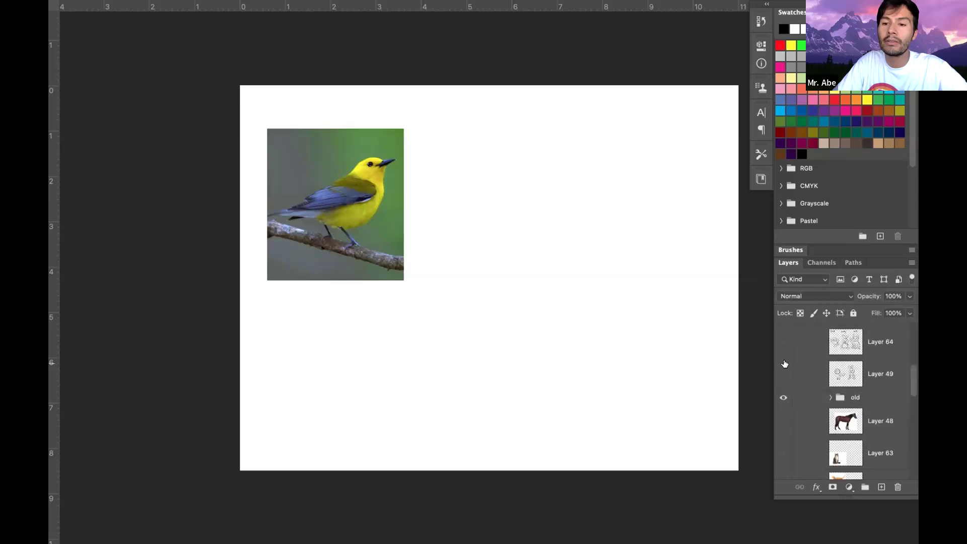
left_click(783, 373)
key("v")
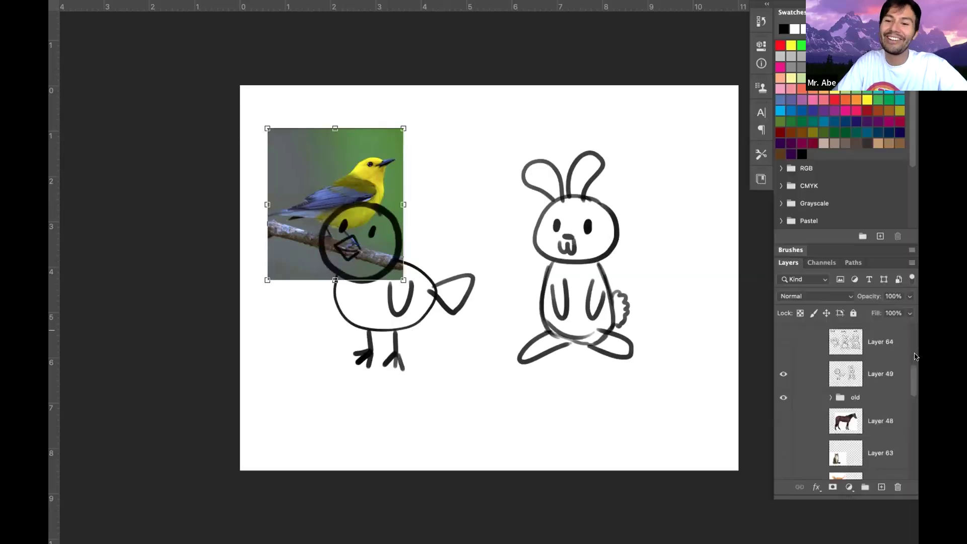
left_click(848, 366)
left_click_drag(708, 332, 825, 297)
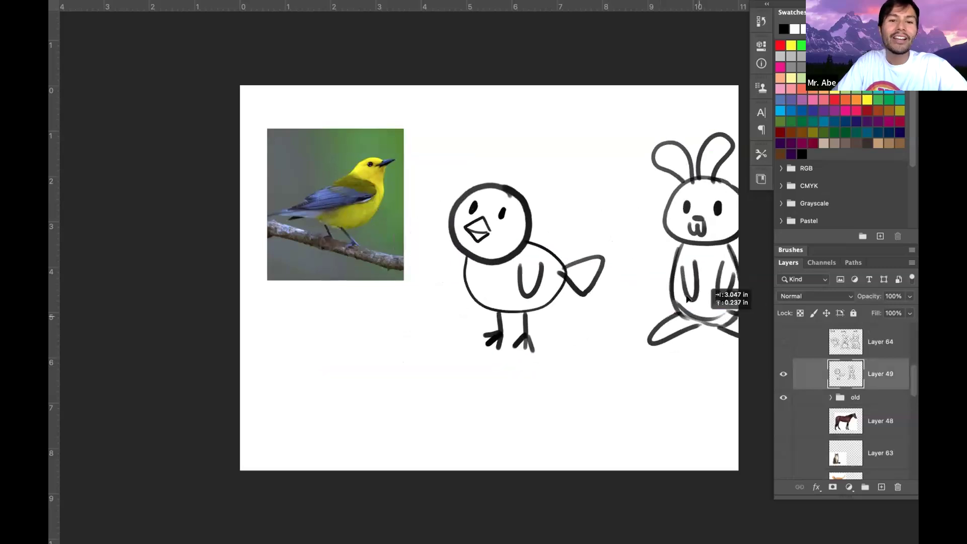
key("Tab")
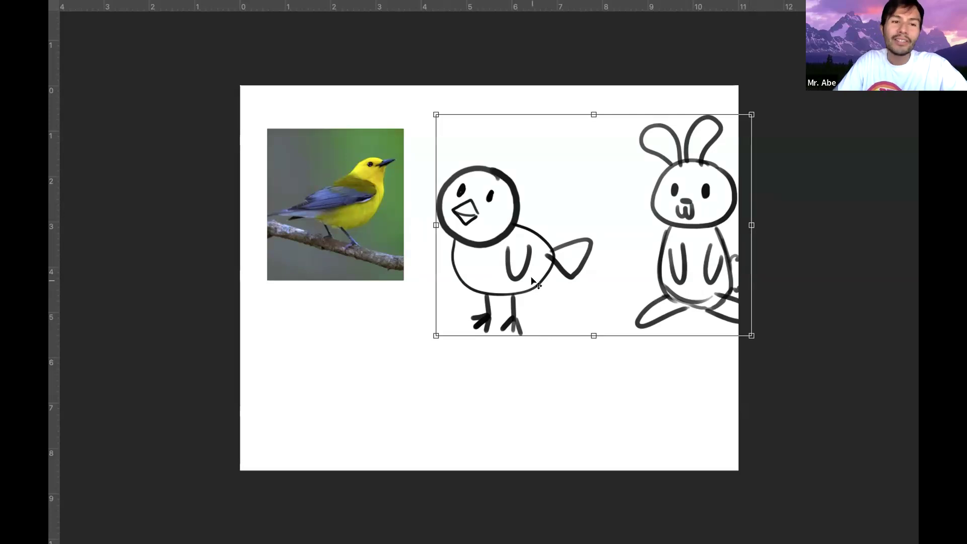
mouse_move(916, 324)
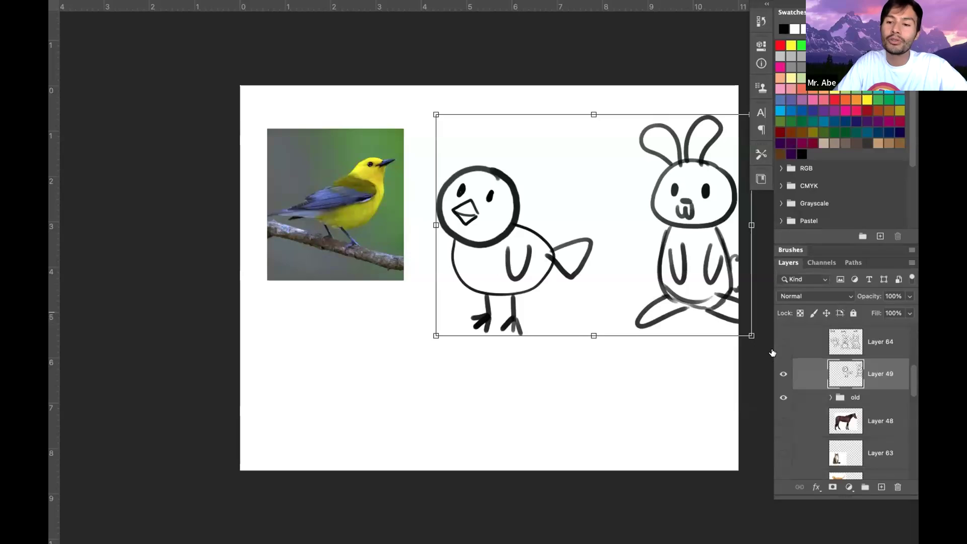
left_click(783, 373)
Add a new layer above the bird photo on Layer 45 and brush a rough circle about 1.5 in wide to the photo's right.
scroll(859, 436, "down", 5)
scroll(858, 435, "down", 5)
left_click(856, 404)
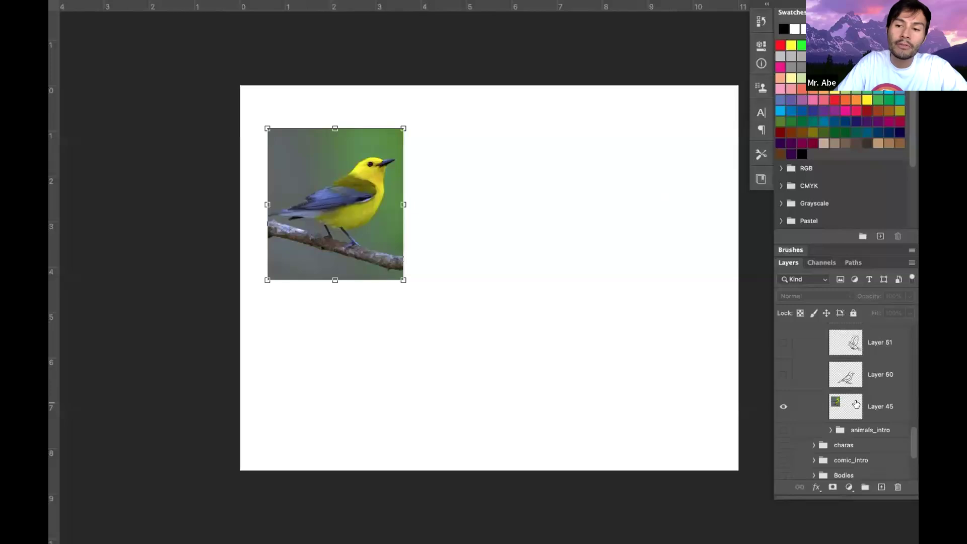
left_click(878, 486)
key("b")
key("Tab")
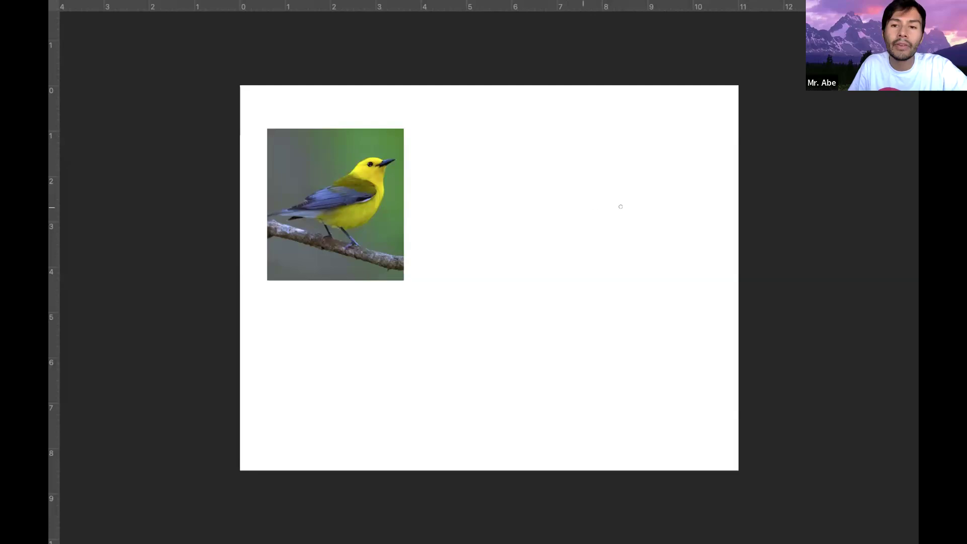
mouse_move(578, 176)
left_mouse_down()
mouse_move(631, 210)
mouse_move(577, 171)
mouse_move(577, 219)
mouse_move(566, 215)
mouse_move(603, 236)
mouse_move(605, 198)
mouse_move(590, 196)
mouse_move(594, 188)
mouse_move(597, 208)
mouse_move(594, 179)
mouse_move(607, 219)
mouse_move(592, 190)
mouse_move(604, 212)
mouse_move(614, 209)
mouse_move(578, 207)
left_mouse_up()
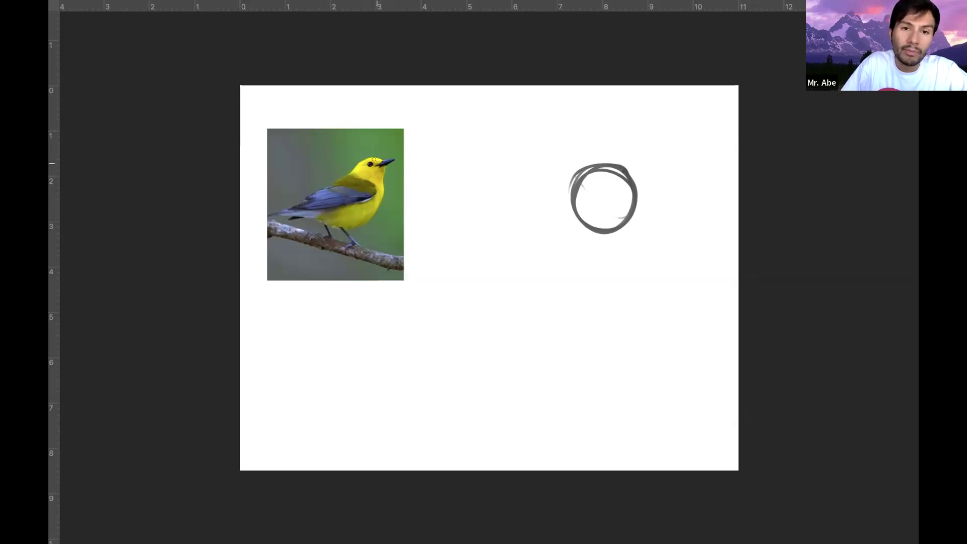
Try brushing a circle about 0.6 in wide around the bird's head in the photo, and undo it.
mouse_move(371, 157)
left_mouse_down()
mouse_move(374, 183)
mouse_move(384, 168)
mouse_move(362, 156)
mouse_move(361, 180)
mouse_move(371, 183)
mouse_move(361, 166)
left_mouse_up()
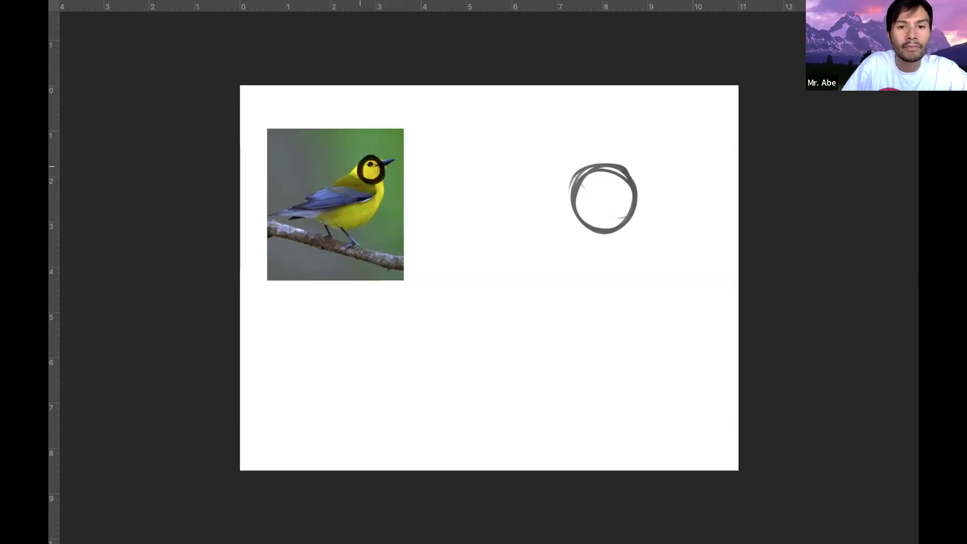
key("v")
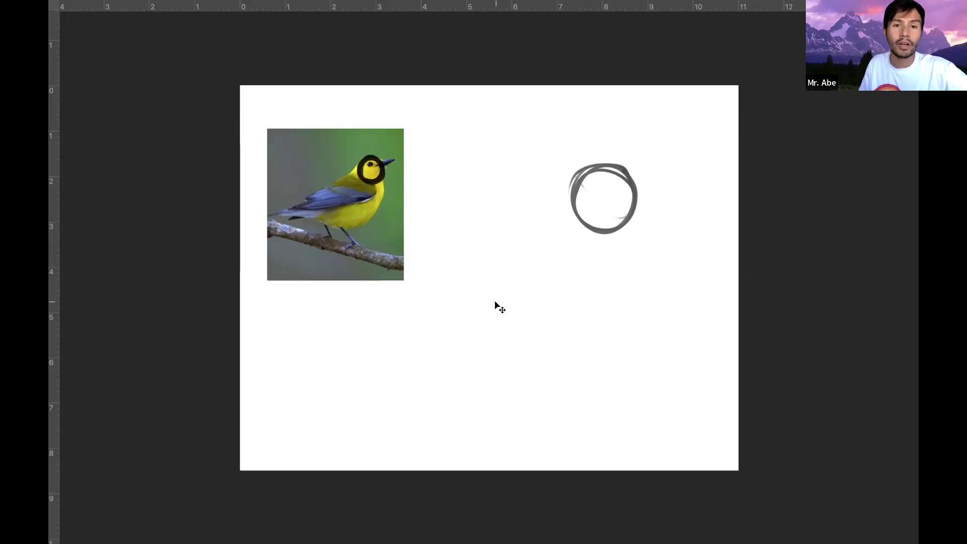
key("super+z")
key("b")
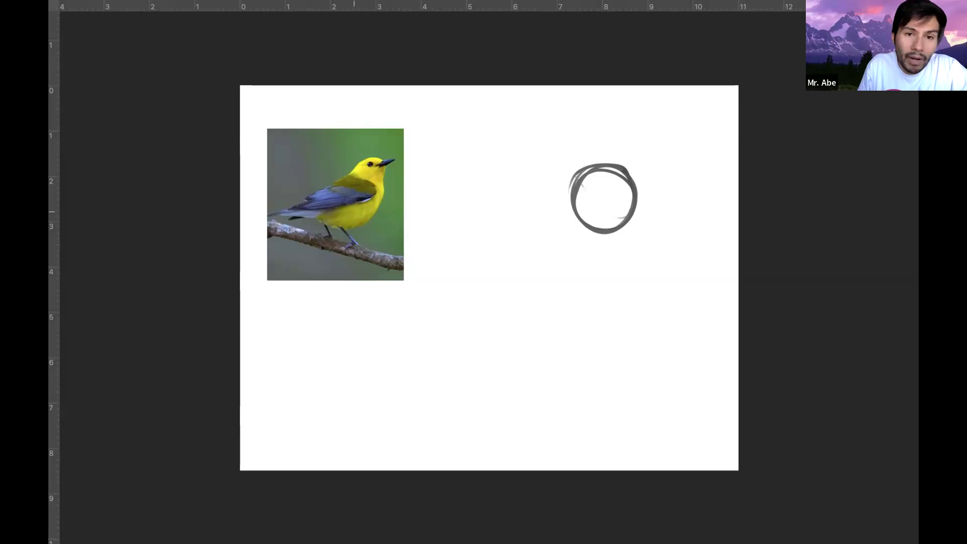
Try a round circle and a tilted oval with a diagonal axis line over the bird's body, undoing each attempt.
mouse_move(347, 180)
left_mouse_down()
mouse_move(343, 227)
mouse_move(332, 180)
mouse_move(345, 224)
left_mouse_up()
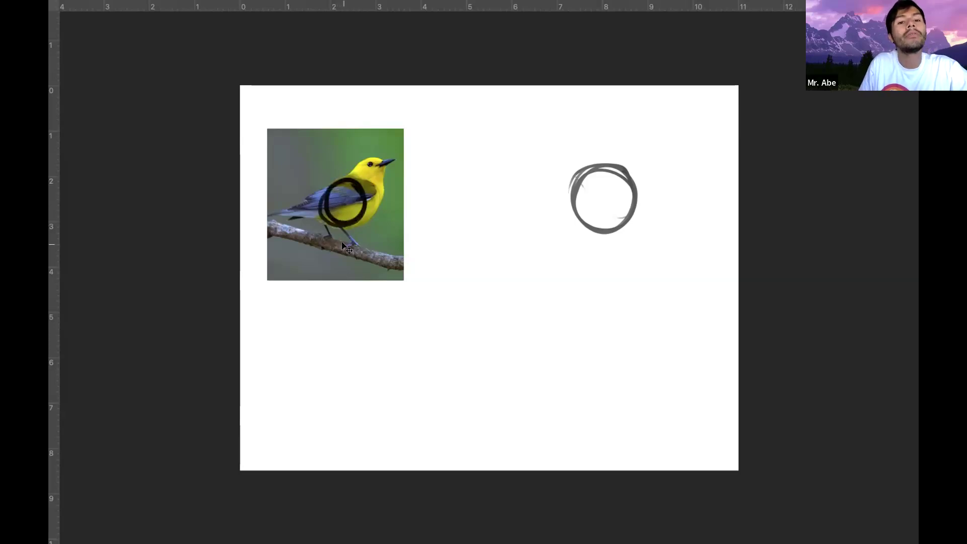
key("ctrl+z")
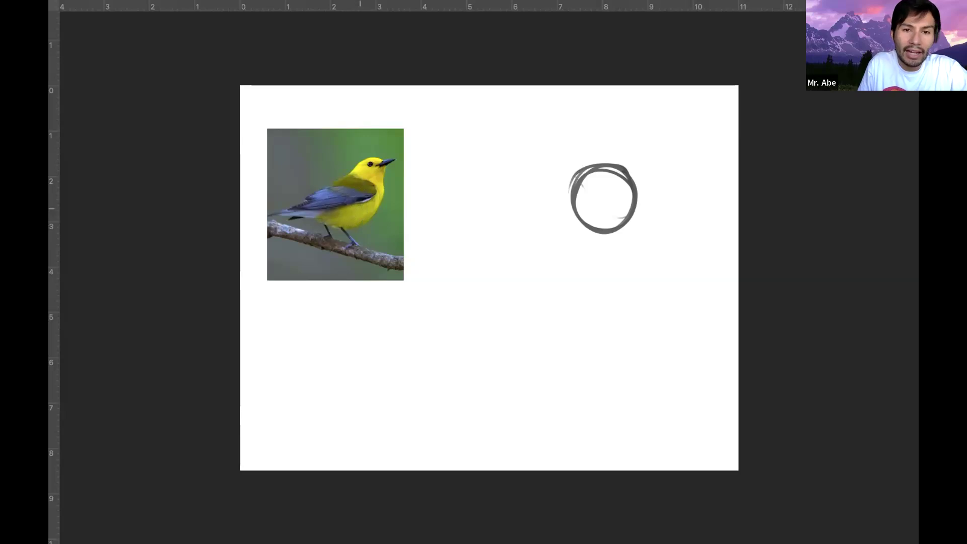
mouse_move(371, 180)
left_mouse_down()
mouse_move(325, 206)
mouse_move(377, 188)
mouse_move(325, 211)
mouse_move(367, 172)
mouse_move(331, 215)
mouse_move(371, 224)
left_mouse_up()
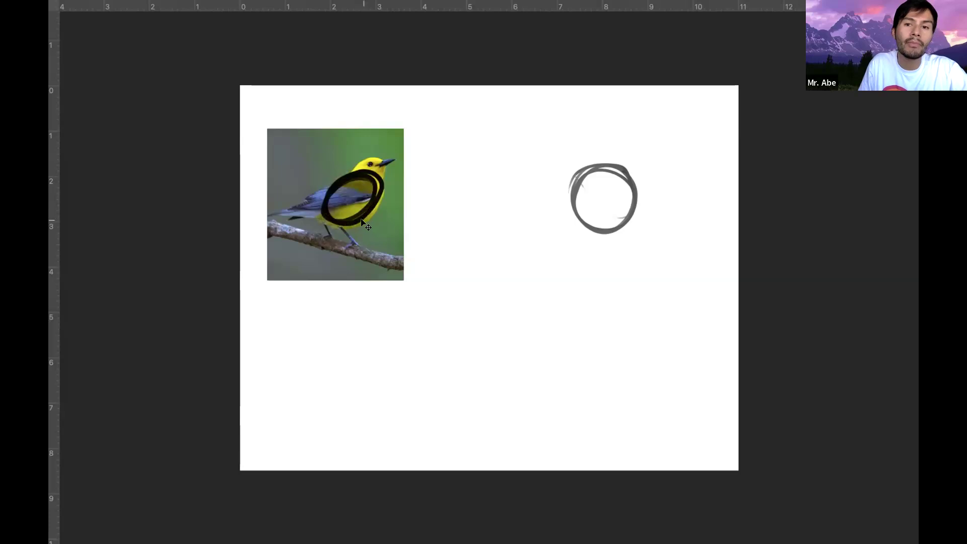
left_click_drag(415, 147, 303, 237)
key("ctrl+z")
key("ctrl+z")
Brush a flat horizontal oval about 1.3 in wide over the bird's body in the photo.
mouse_move(367, 186)
left_mouse_down()
mouse_move(376, 209)
mouse_move(365, 223)
mouse_move(332, 190)
left_mouse_up()
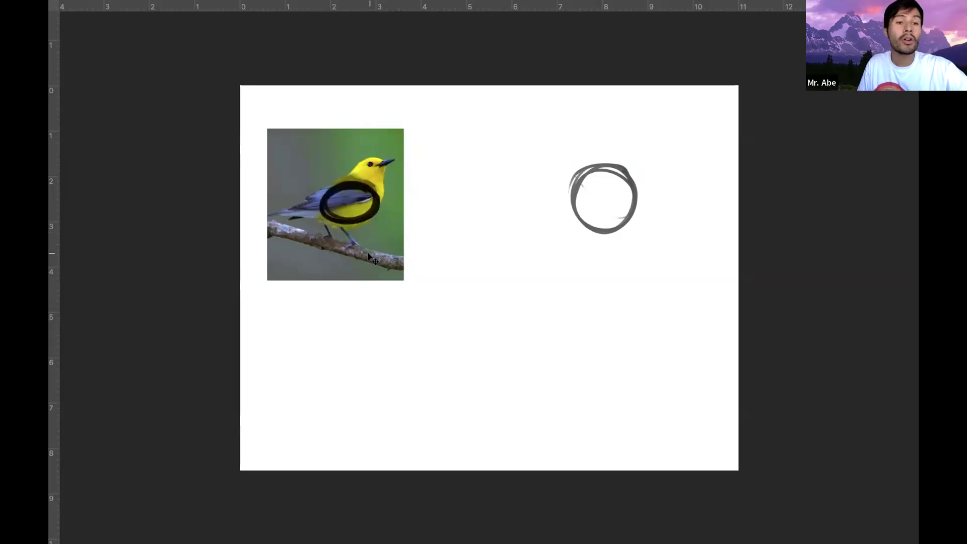